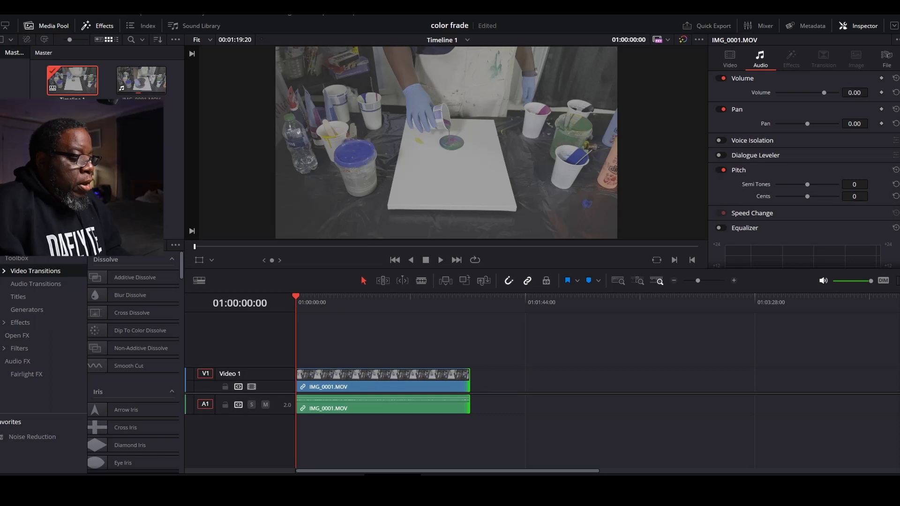
On the Color page, add a serial node after node 01 and label it "consat".
key(shift+6)
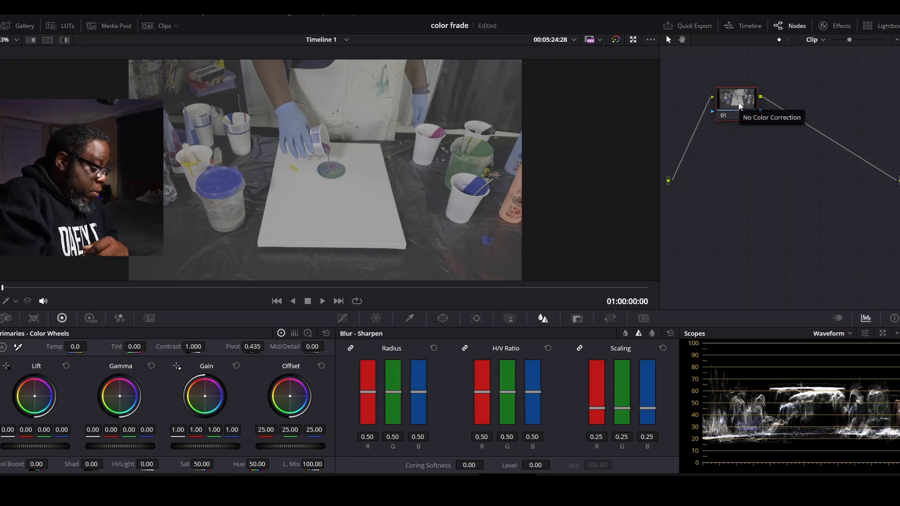
key(alt+s)
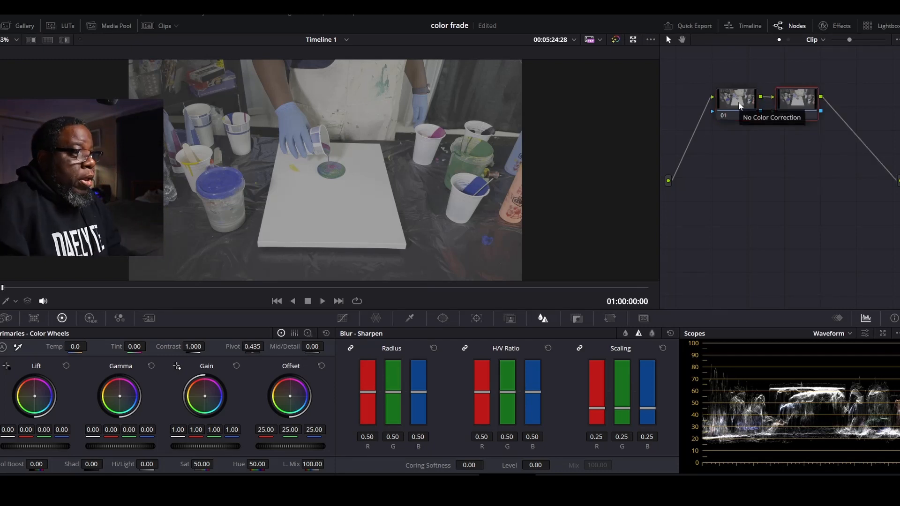
right_click(800, 97)
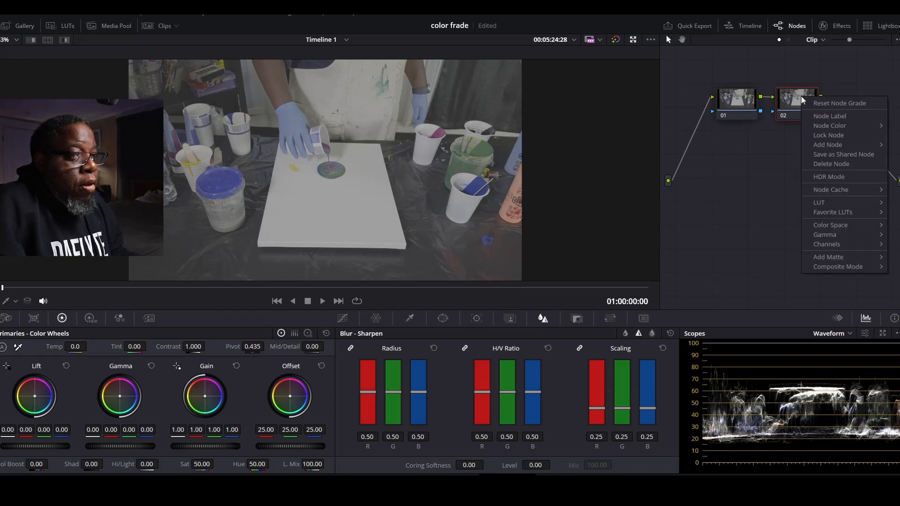
click(825, 117)
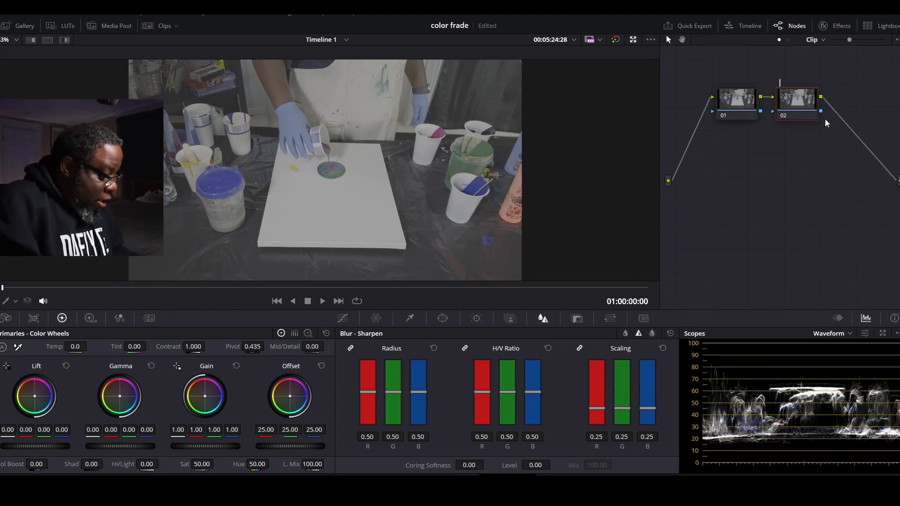
text(consat)
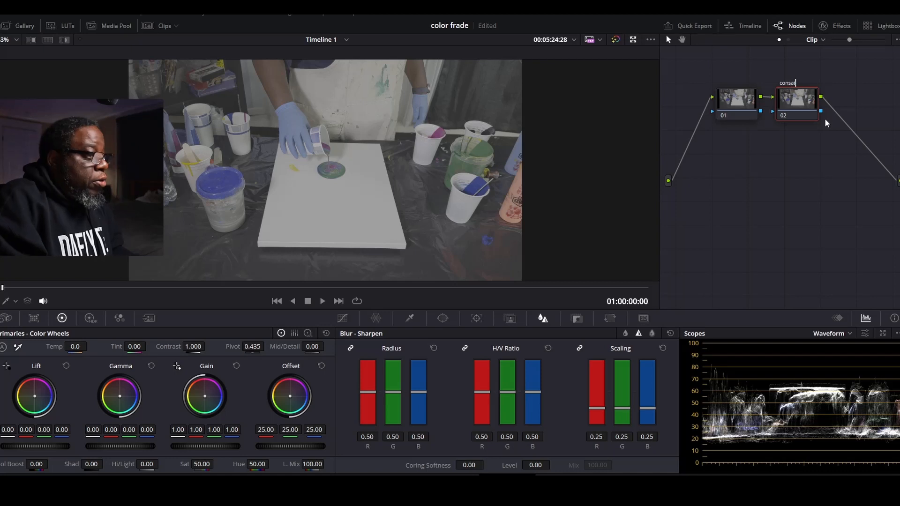
key(Return)
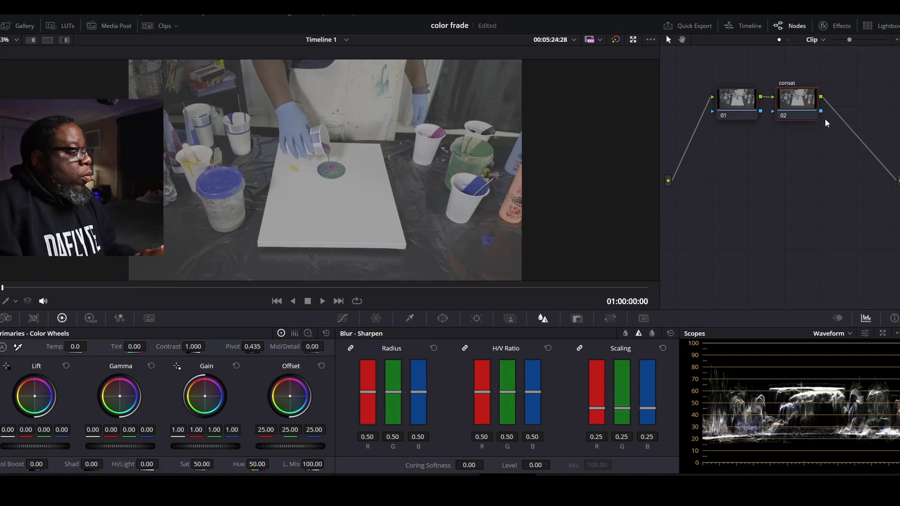
Set the consat node's contrast to 1.256 and its saturation to 64.00.
drag(192, 346, 208, 346)
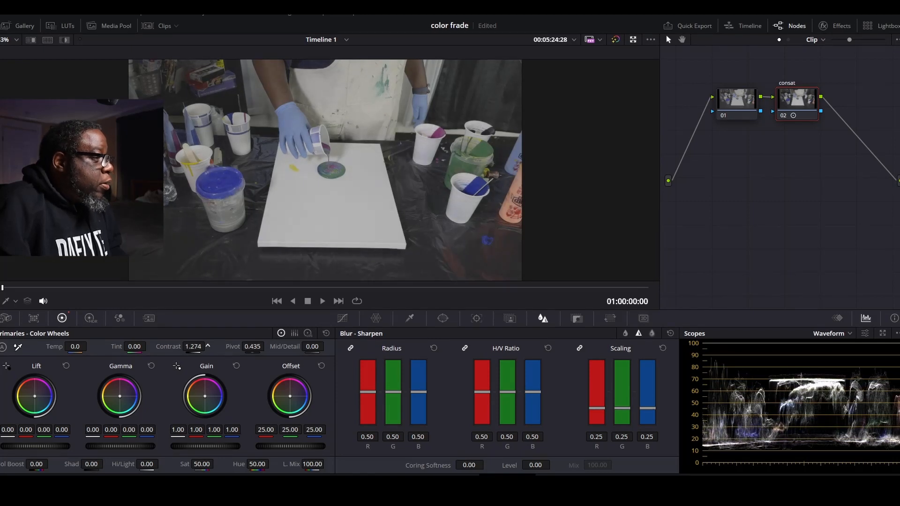
drag(208, 346, 207, 346)
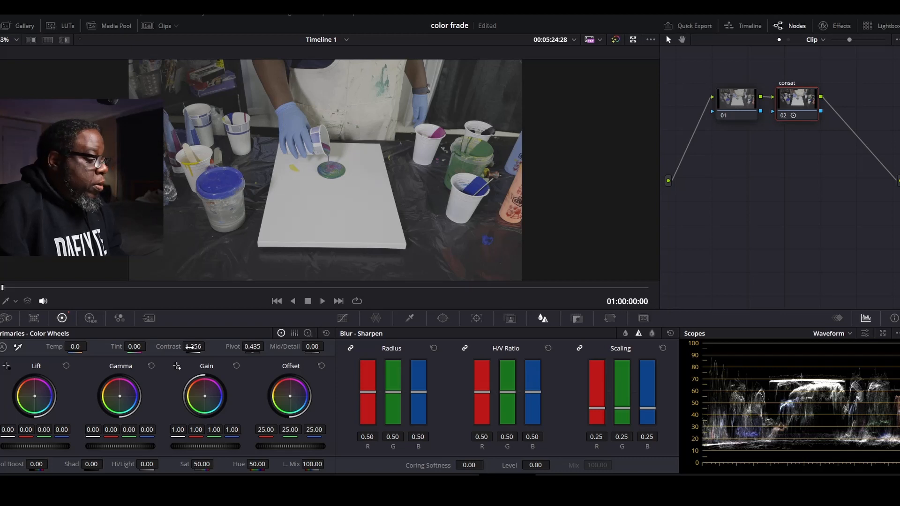
drag(204, 464, 216, 463)
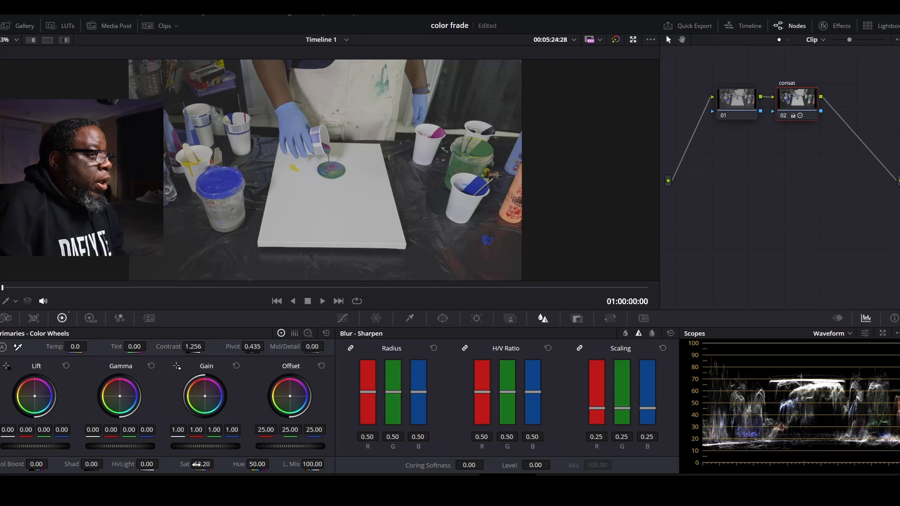
On node 01, lower the overall gain to 0.95, the lift to -0.01 and the shadows to -17.50.
click(740, 103)
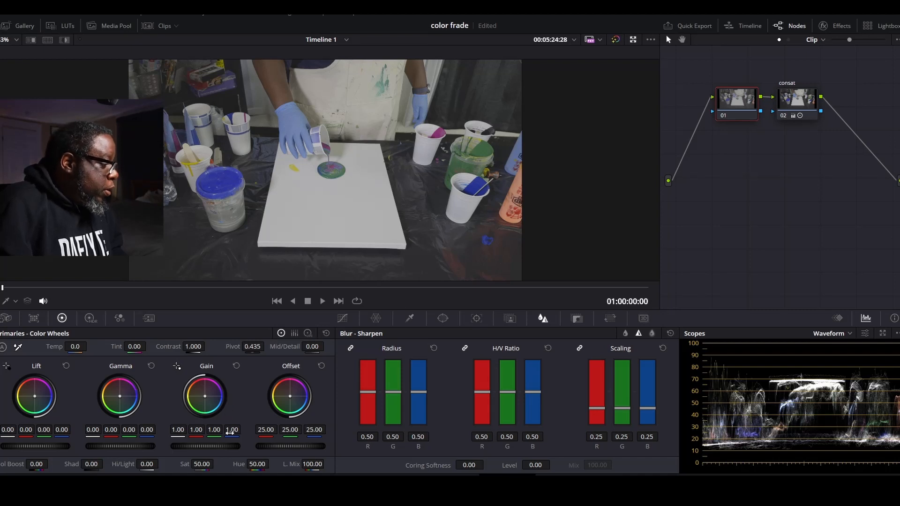
mouse_move(217, 445)
mouse_down()
mouse_move(201, 446)
mouse_move(215, 445)
mouse_up()
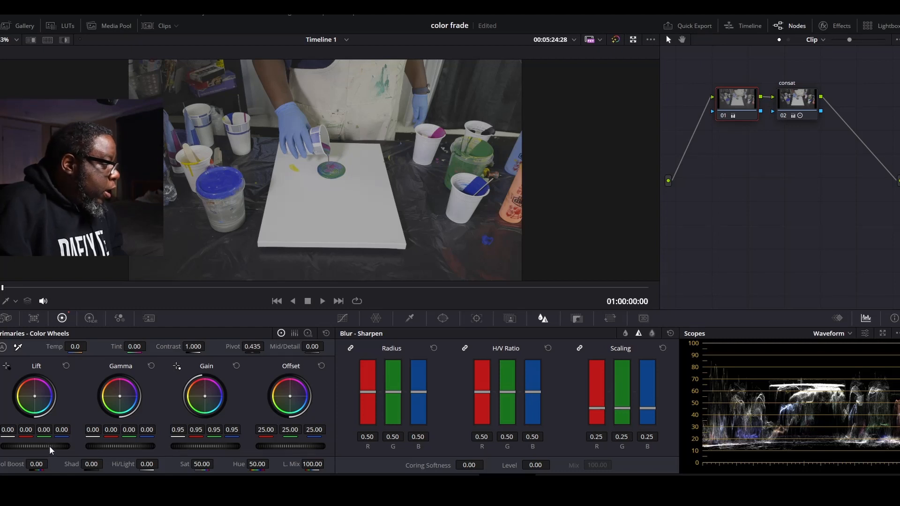
drag(35, 446, 30, 445)
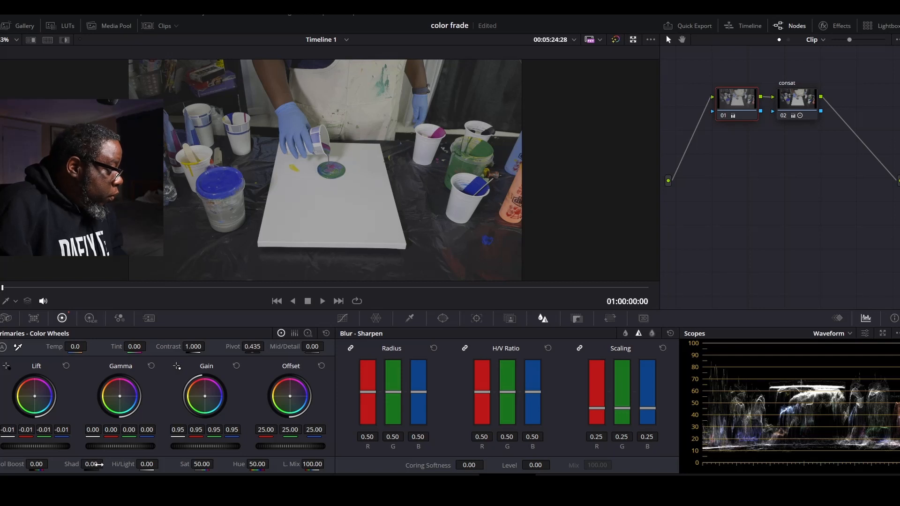
drag(96, 463, 78, 464)
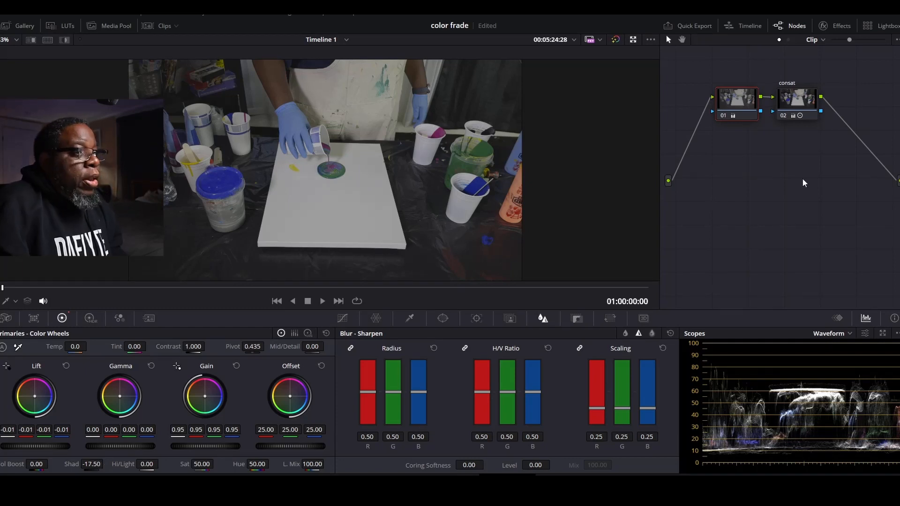
Add a serial node after the consat node and label it "curves".
click(800, 104)
key(alt+s)
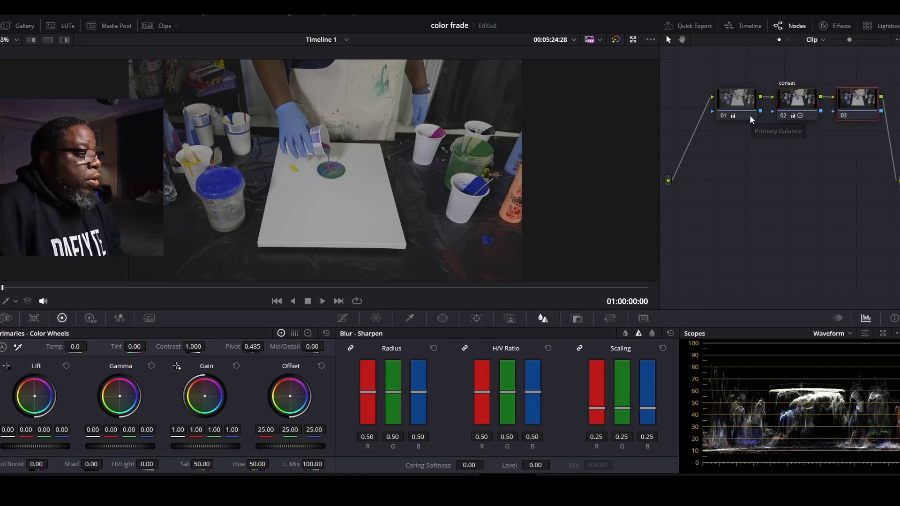
drag(859, 102, 865, 107)
right_click(865, 107)
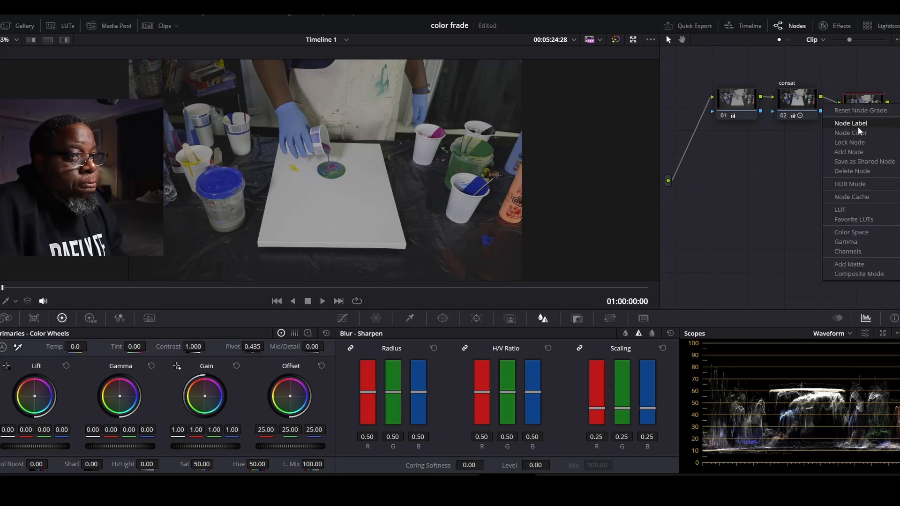
key(Escape)
text(curves)
key(Return)
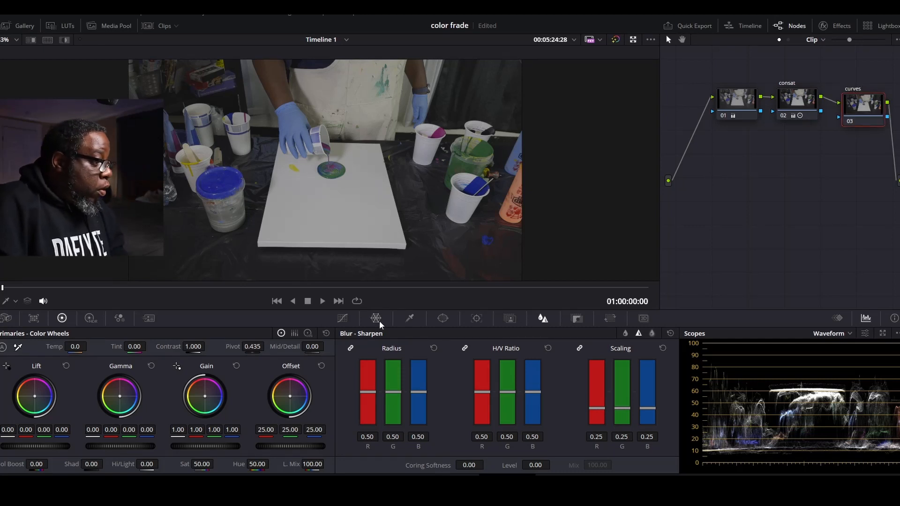
On the curves node's custom curve, anchor a point in the shadows and raise a point in the highlights slightly.
click(346, 319)
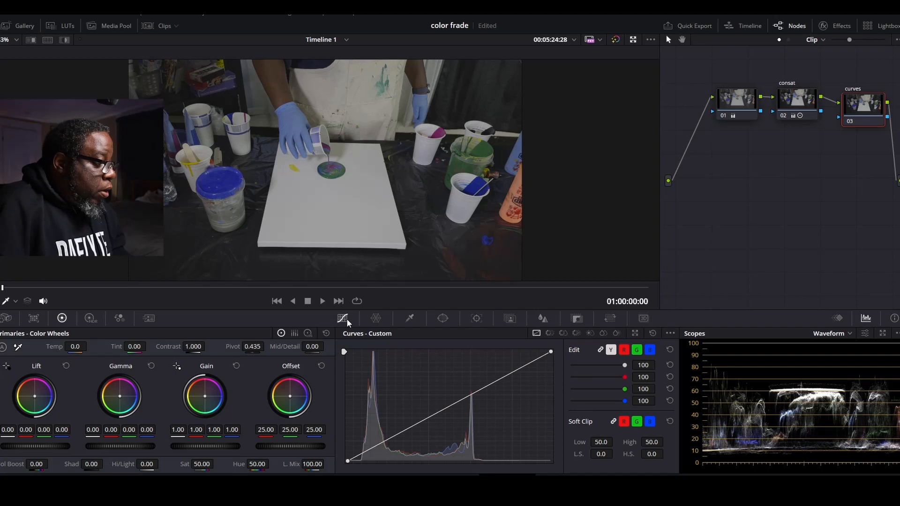
click(393, 436)
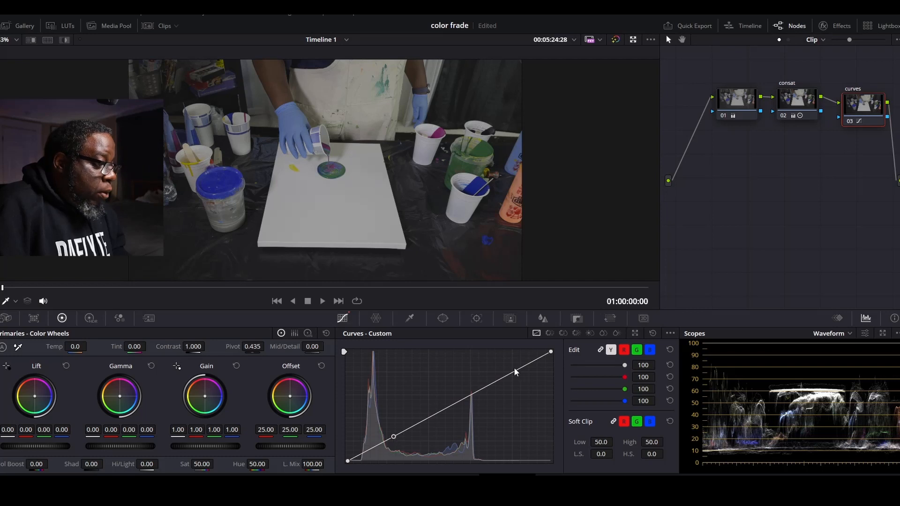
drag(513, 371, 512, 368)
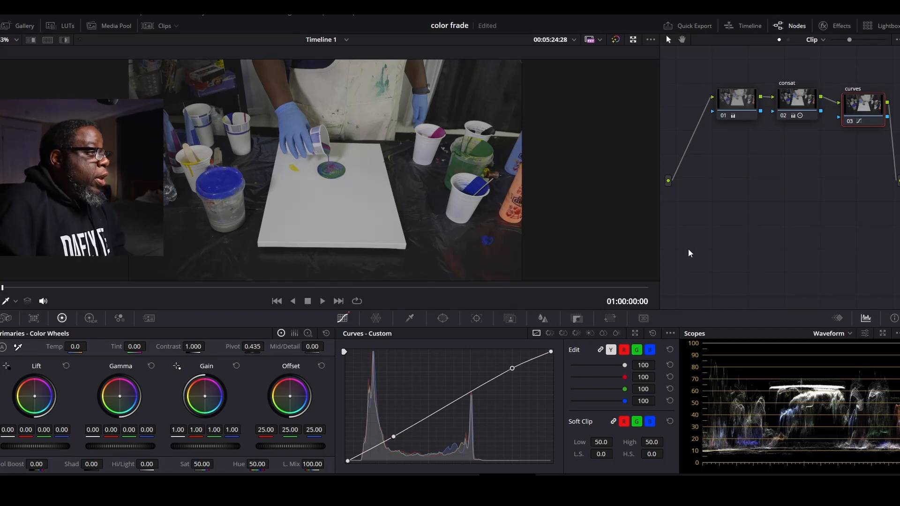
Set the shadows of node 01 to -10.00.
click(787, 102)
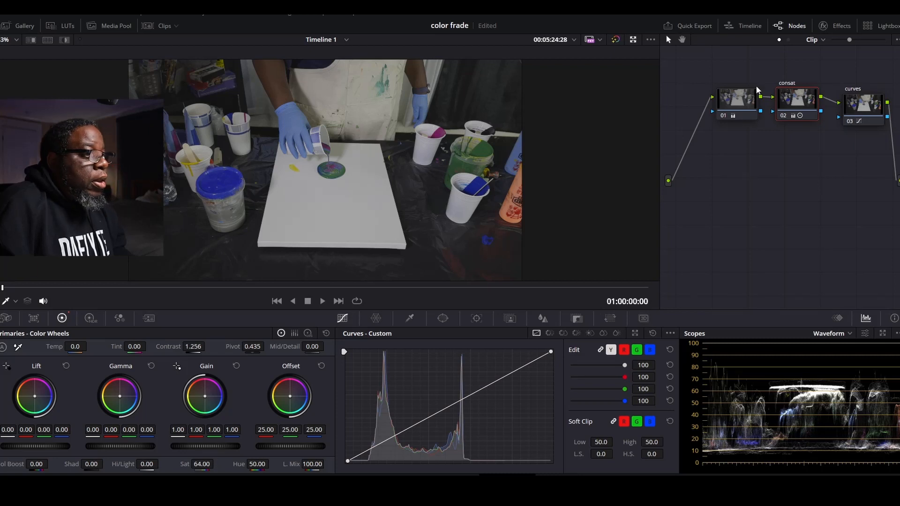
click(739, 97)
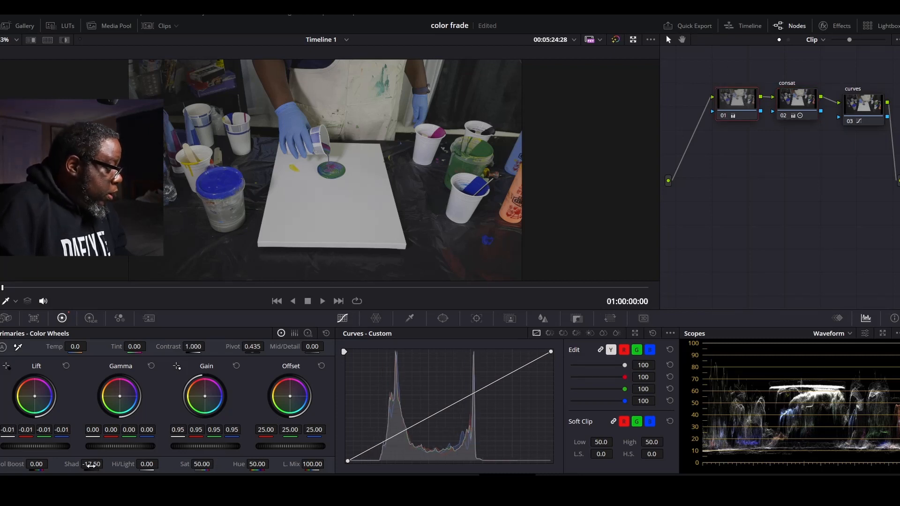
drag(92, 464, 105, 464)
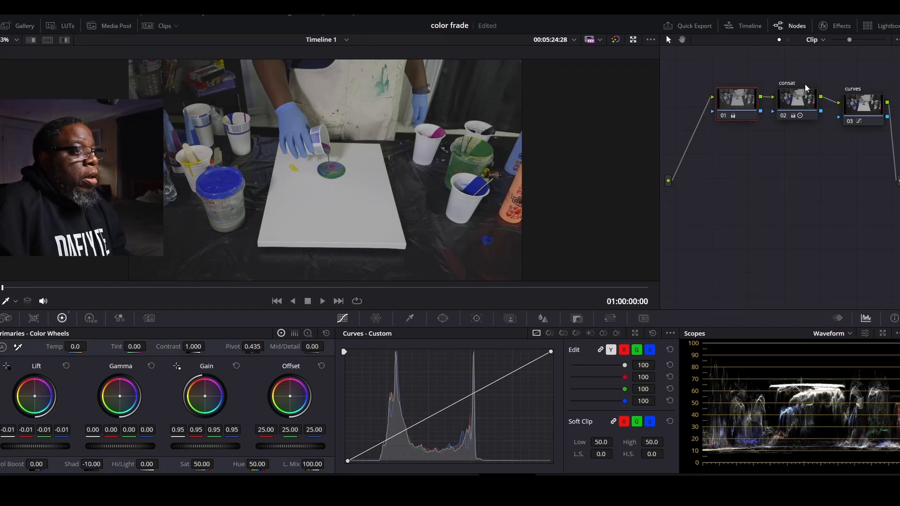
Rearrange the node graph so the consat node sits below node 01 and the curves node sits beside node 01.
drag(732, 99, 717, 89)
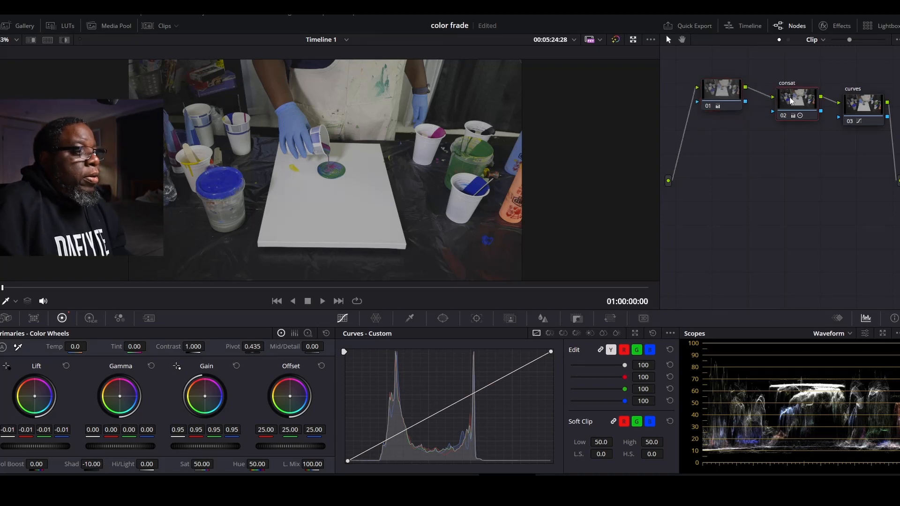
drag(793, 101, 714, 198)
drag(845, 106, 789, 91)
drag(723, 200, 745, 189)
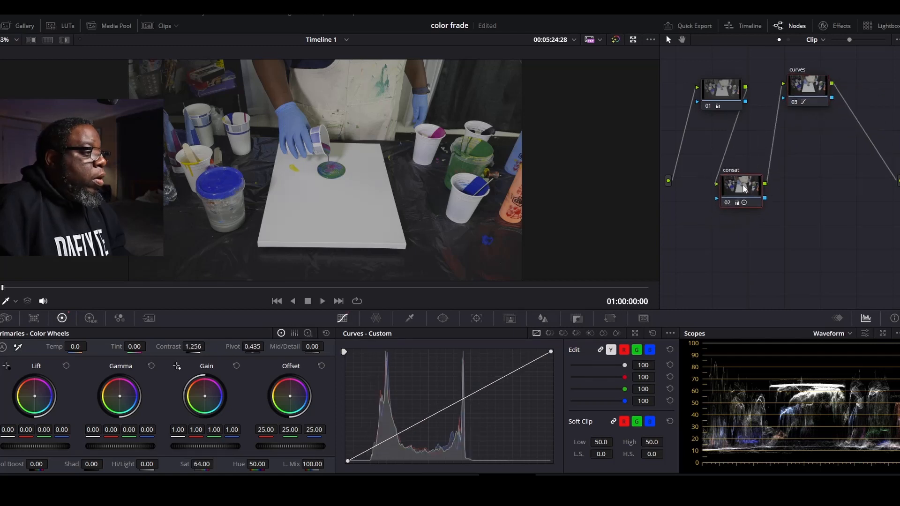
Add a serial node after the curves node, place it below that node and label it "sharpen".
click(813, 85)
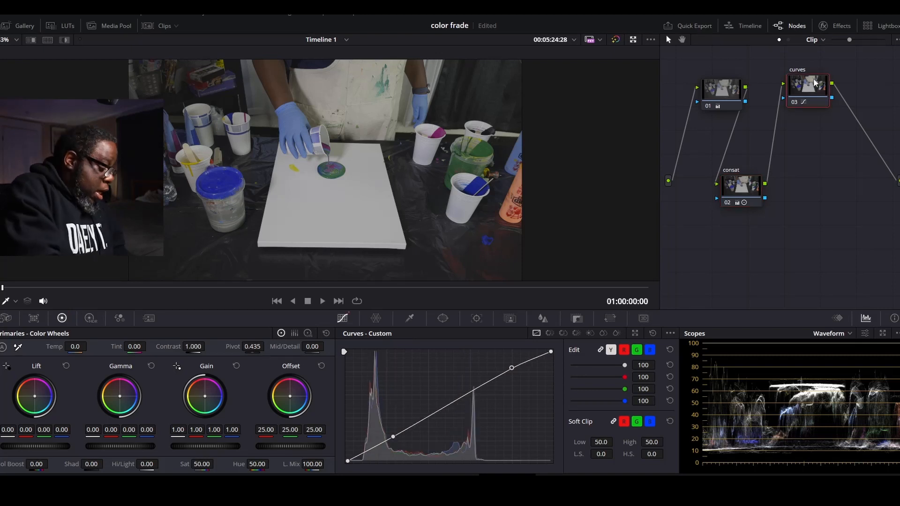
key(alt+s)
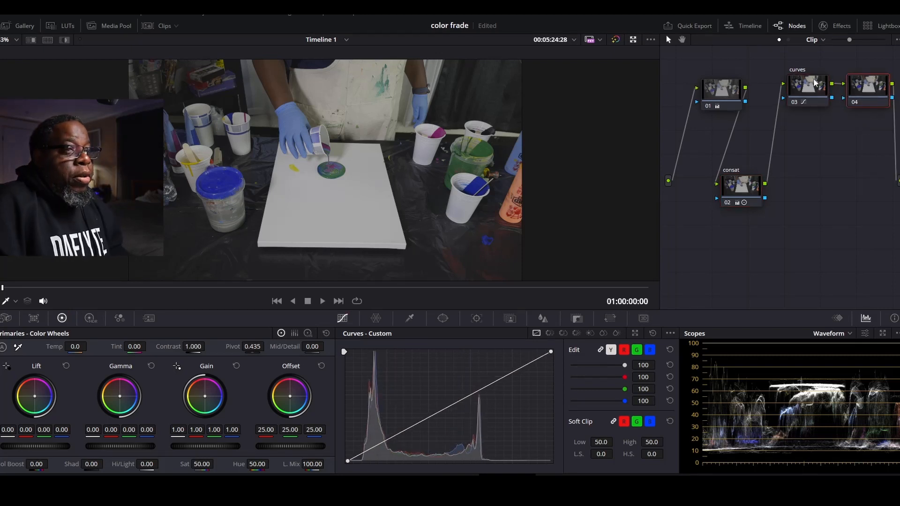
drag(857, 84, 817, 151)
right_click(816, 151)
click(849, 172)
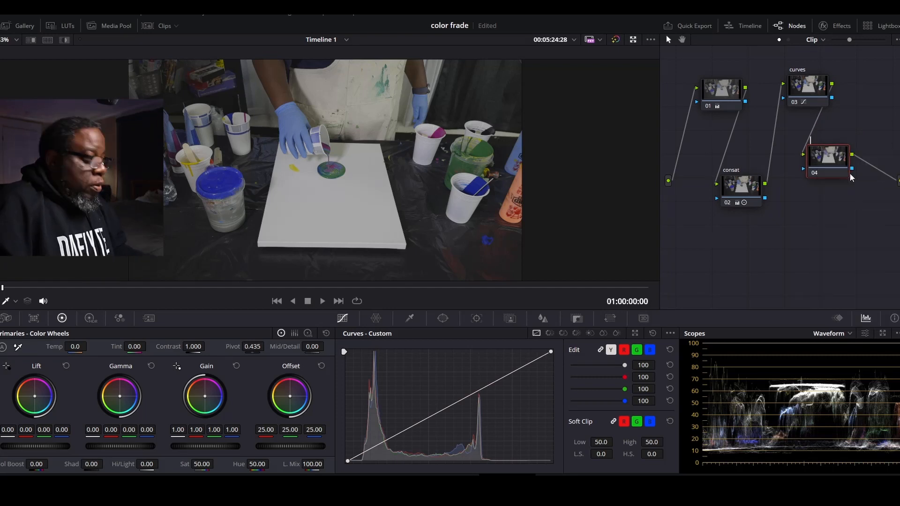
text(shar)
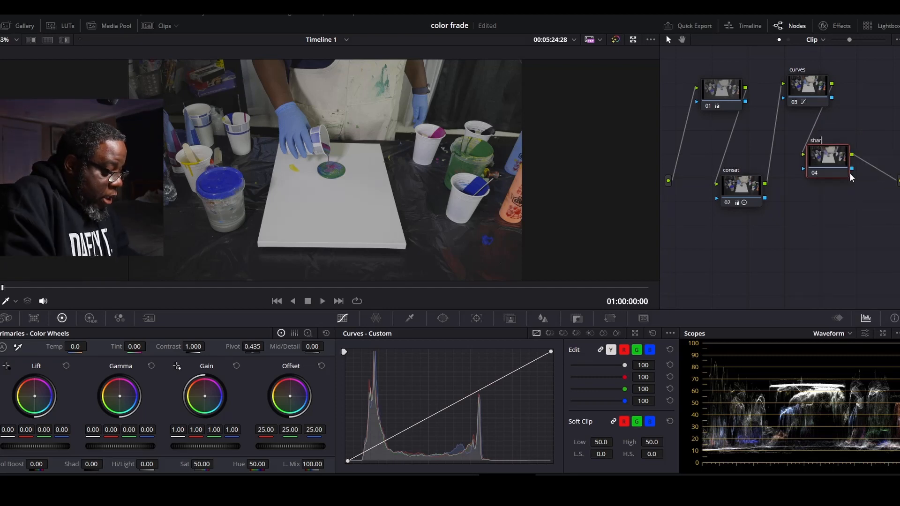
text(pen)
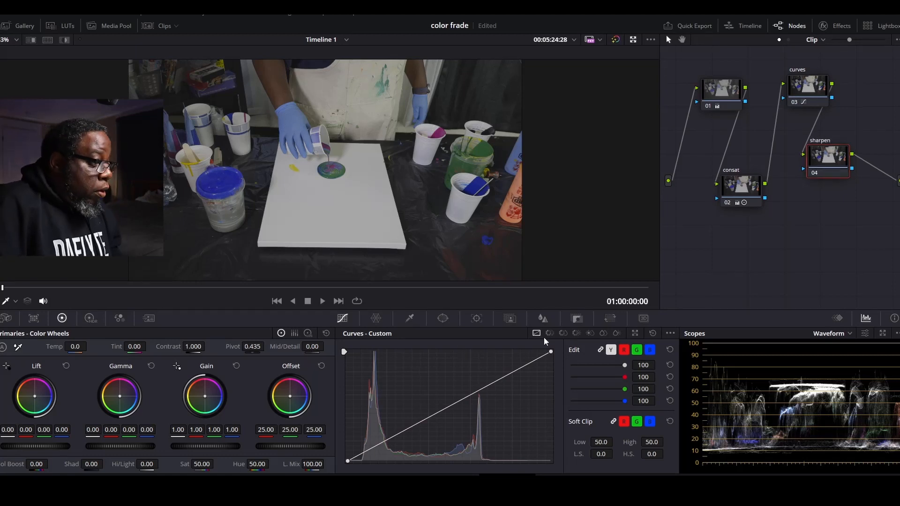
Sharpen the image on the sharpen node by lowering the linked RGB radius to 0.46, and inspect the detail up close.
click(549, 318)
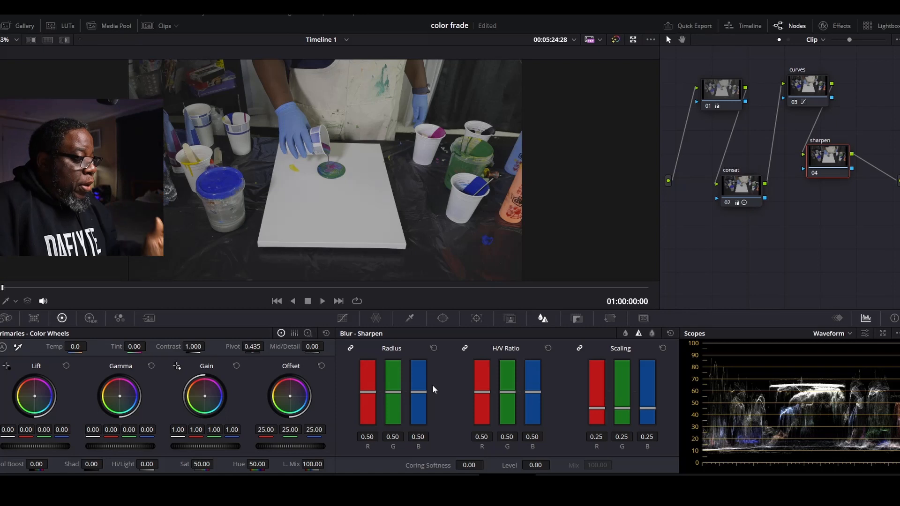
drag(423, 391, 424, 392)
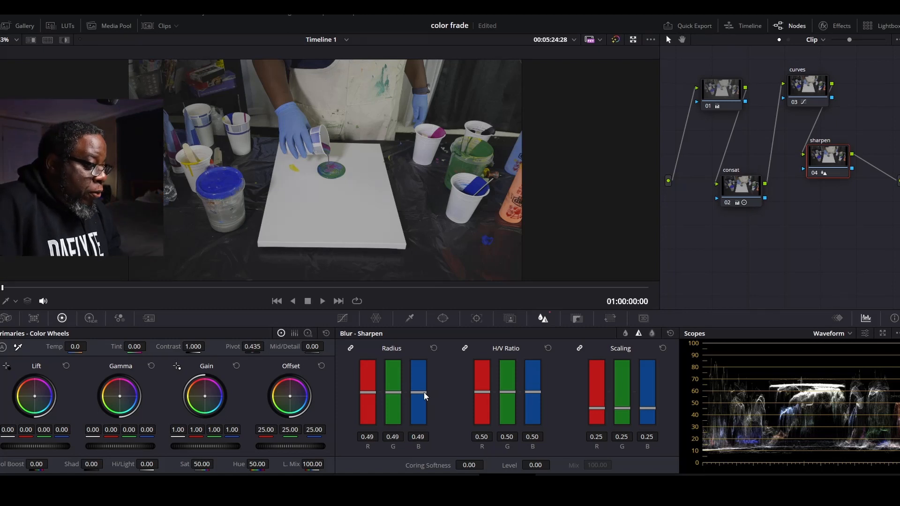
drag(425, 396, 424, 395)
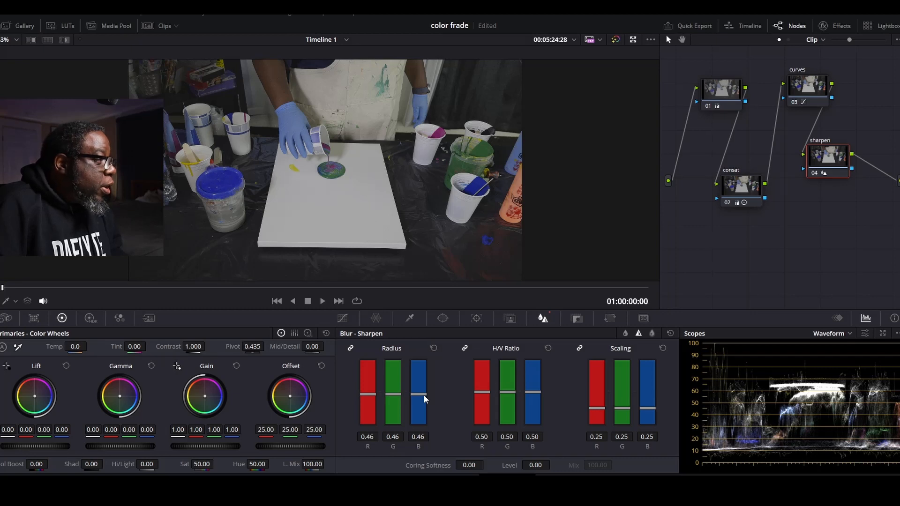
scroll(460, 167, up, 5)
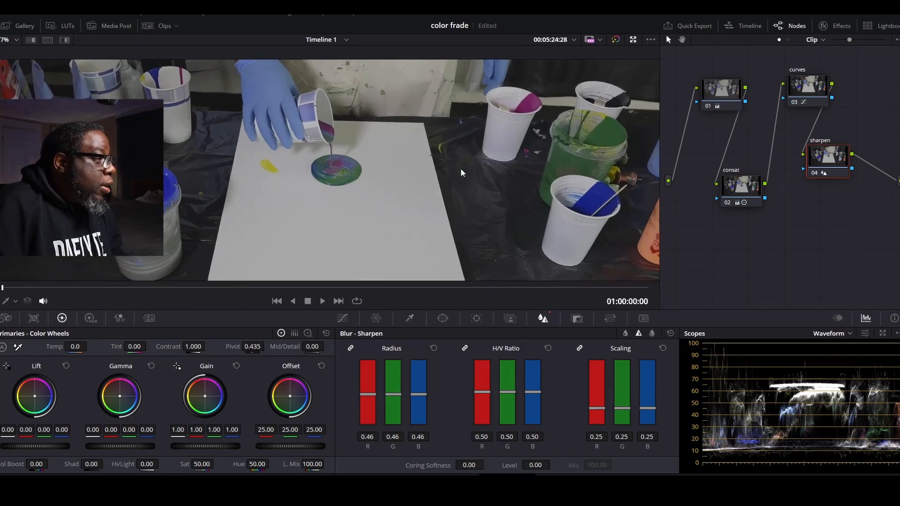
scroll(460, 168, down, 4)
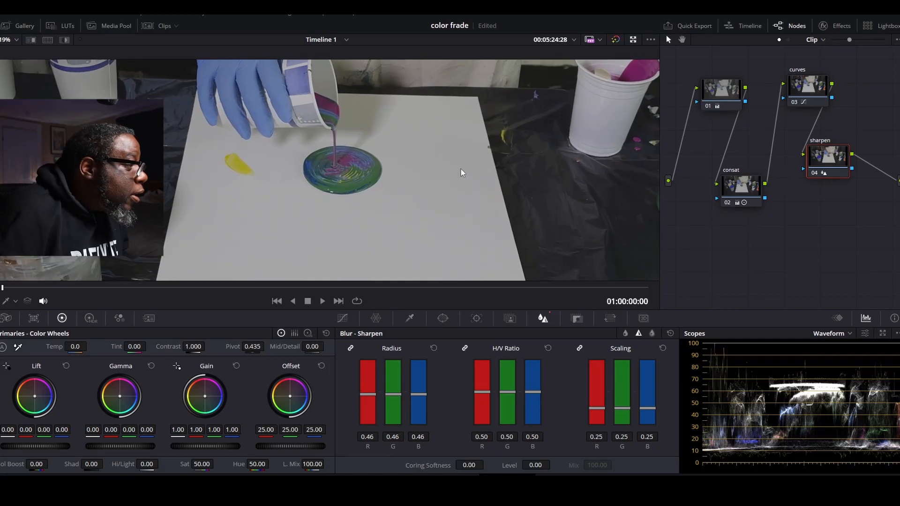
scroll(461, 171, down, 3)
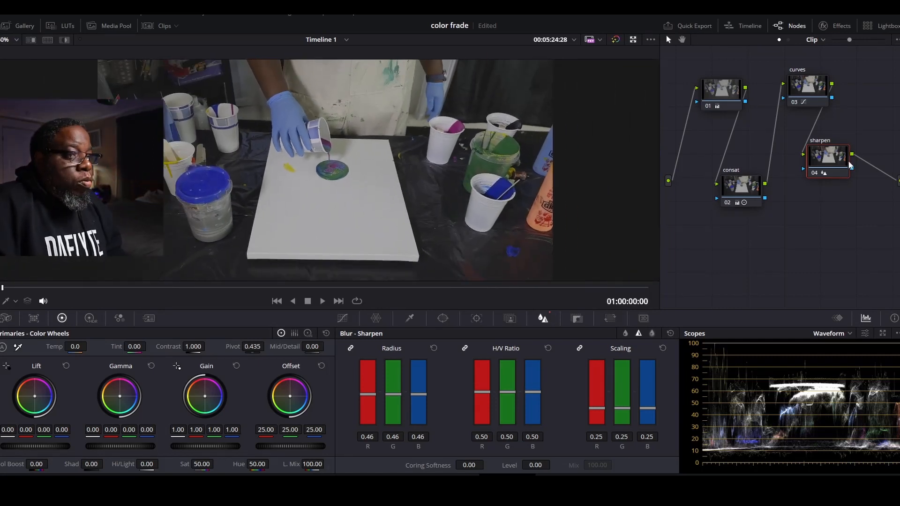
Reposition the consat and sharpen nodes side by side in a lower row, with sharpen beneath the curves node.
drag(832, 162, 851, 187)
drag(739, 187, 751, 187)
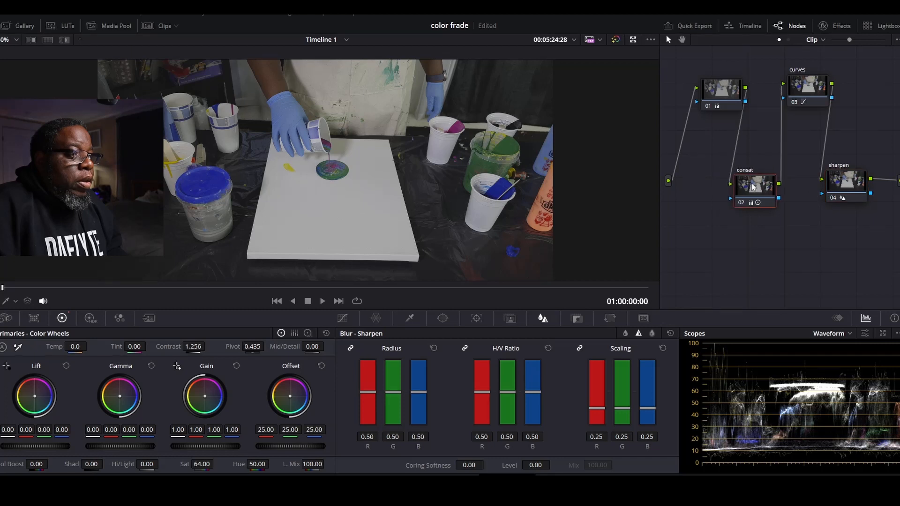
drag(844, 172, 828, 179)
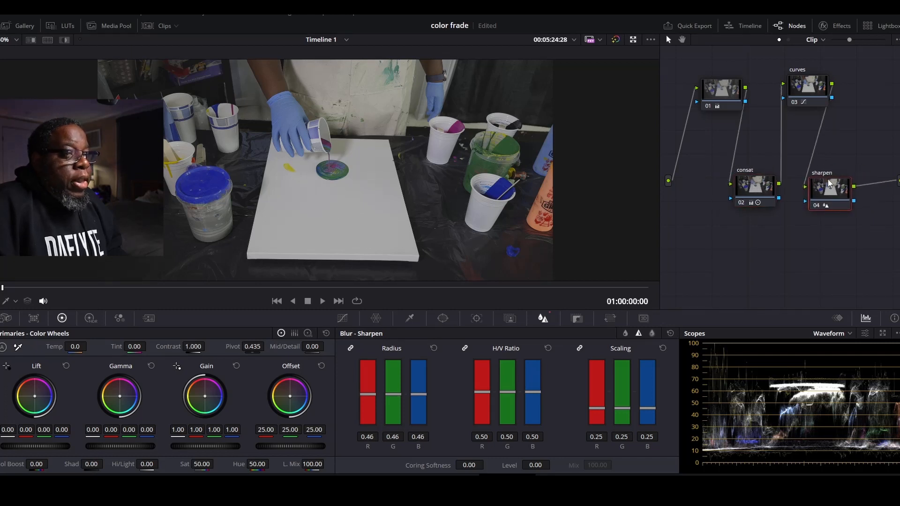
right_click(828, 179)
click(856, 196)
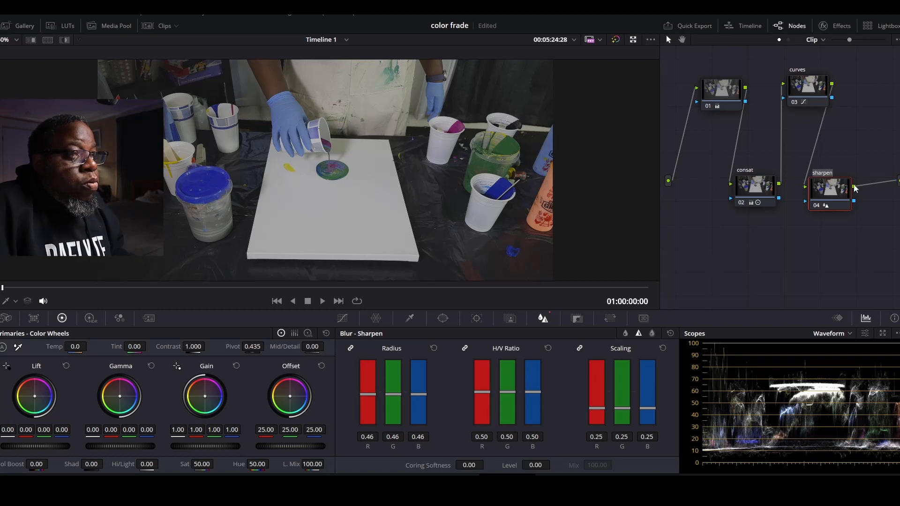
click(867, 147)
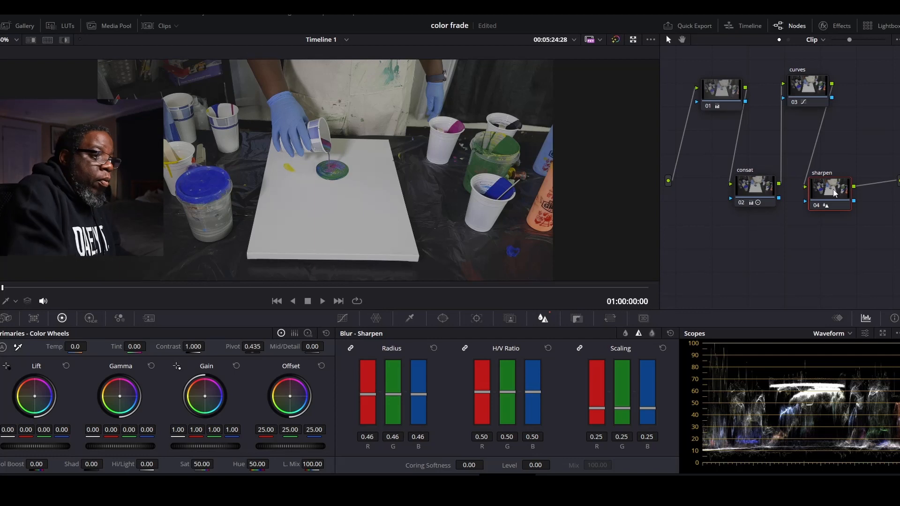
Add a serial node after the sharpen node, place it below that node and label it "midet".
key(alt+s)
drag(696, 226, 838, 256)
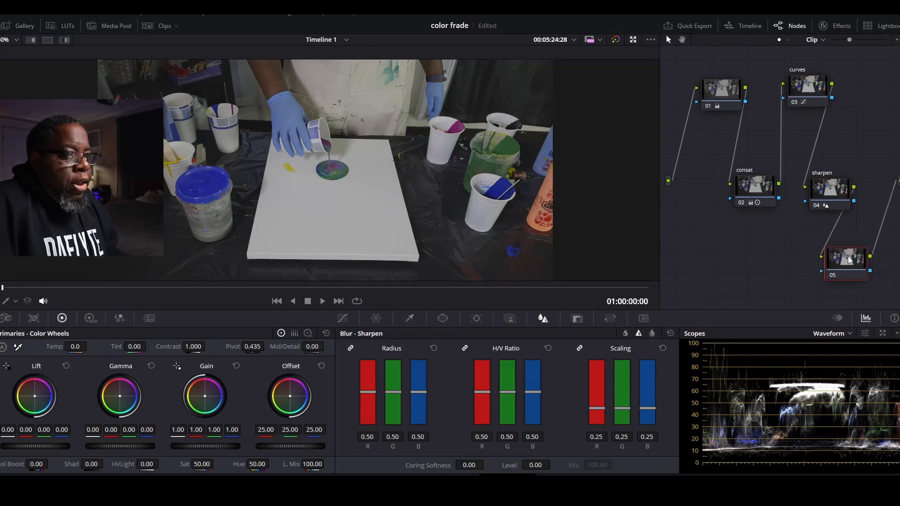
right_click(847, 255)
click(864, 276)
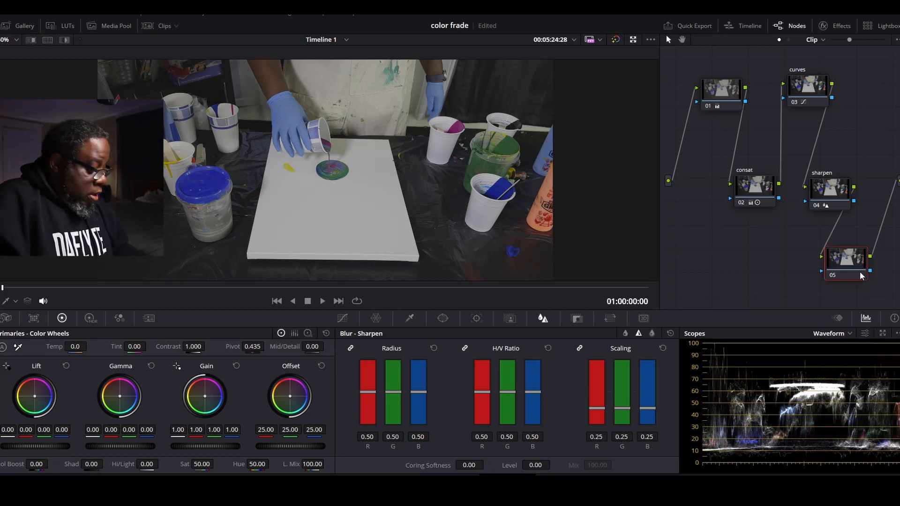
text(idet)
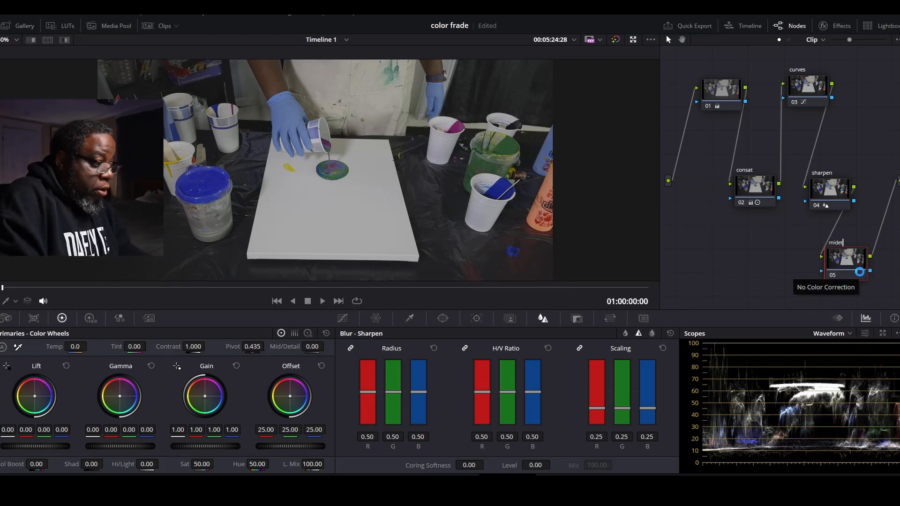
key(Return)
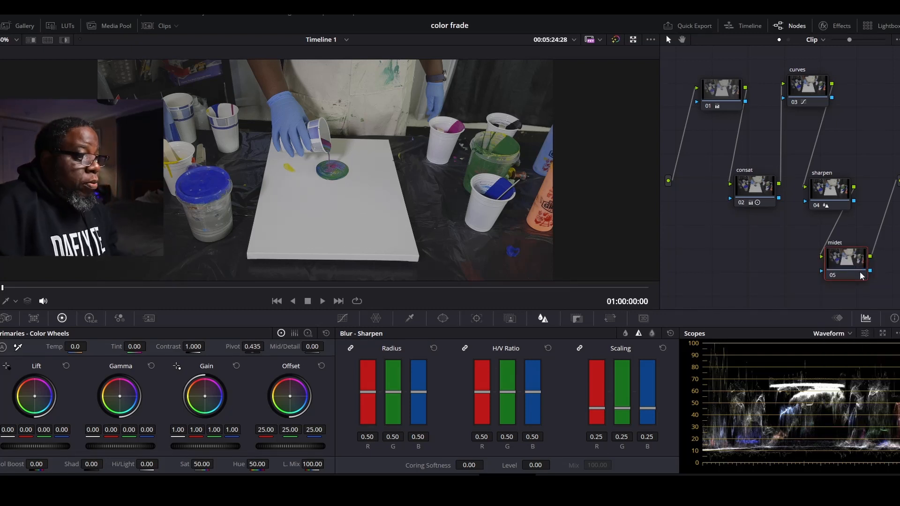
drag(848, 257, 858, 253)
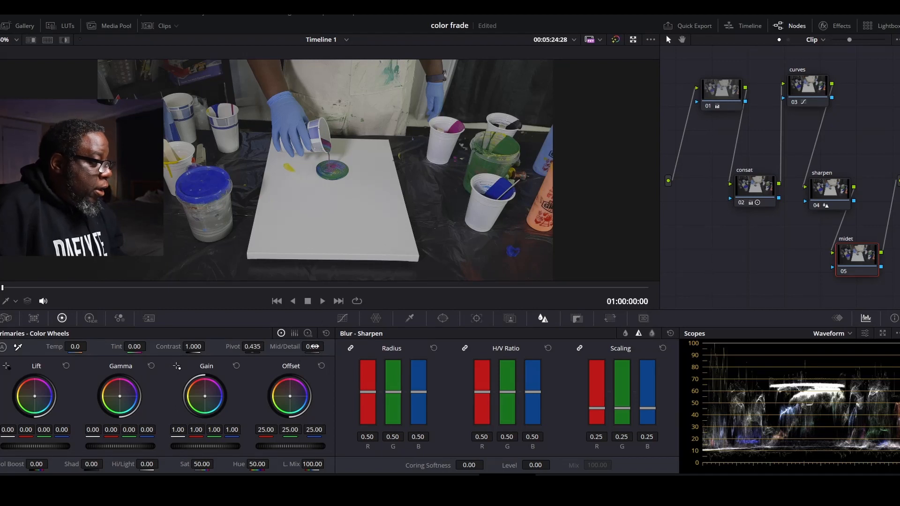
Lower the midtone detail on the midet node to -10.00, checking its effect on the image up close.
drag(312, 346, 307, 346)
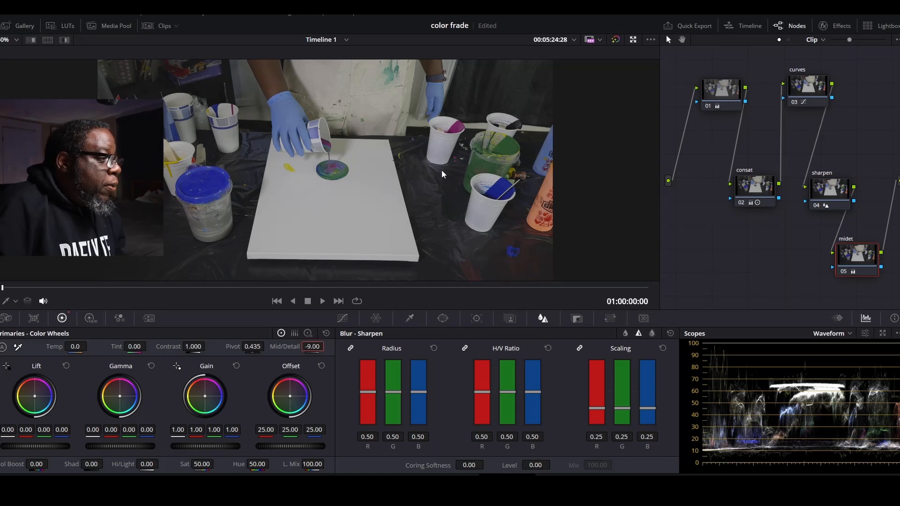
scroll(441, 170, up, 2)
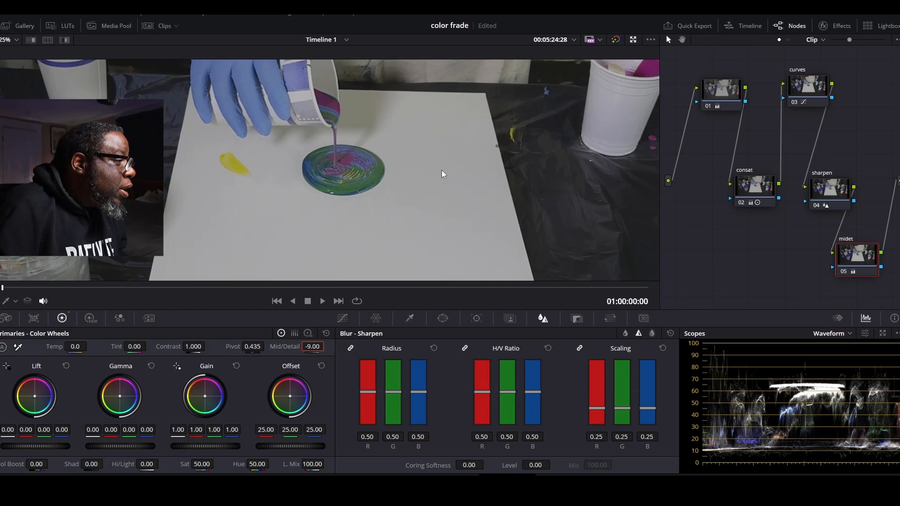
scroll(442, 170, down, 3)
scroll(441, 172, down, 1)
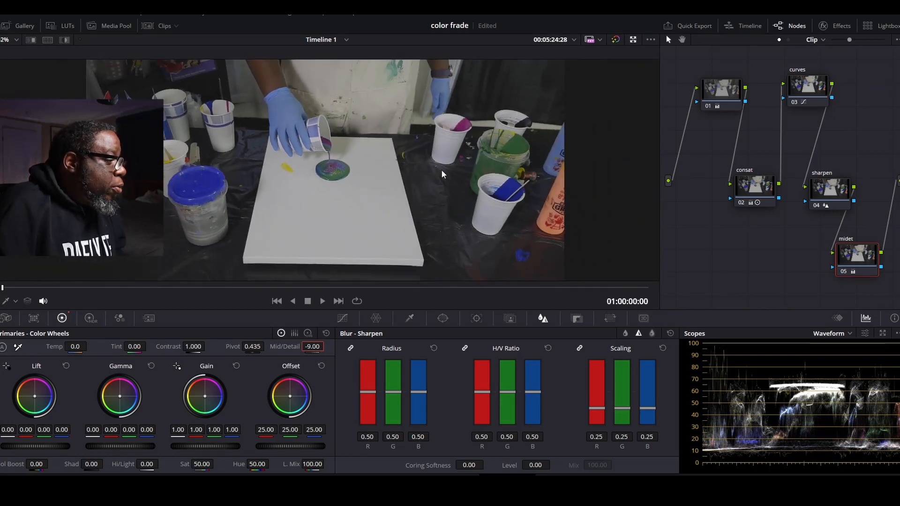
drag(317, 348, 316, 347)
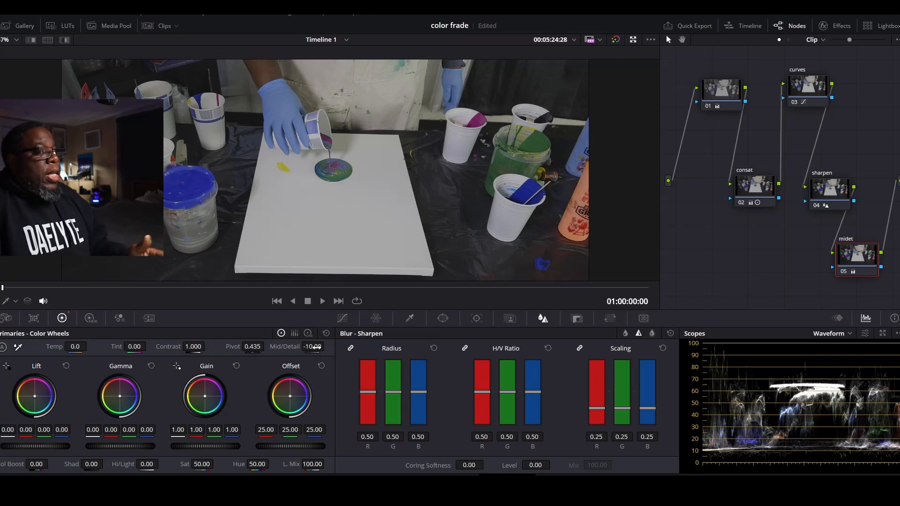
Rearrange the node graph into two rows, with node 01, curves and midet above and consat and sharpen below.
drag(756, 186, 720, 194)
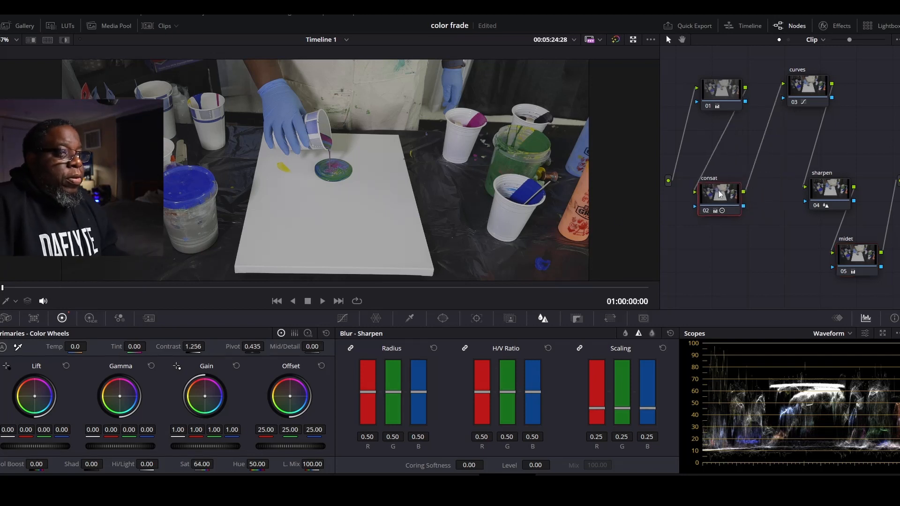
drag(802, 85, 785, 87)
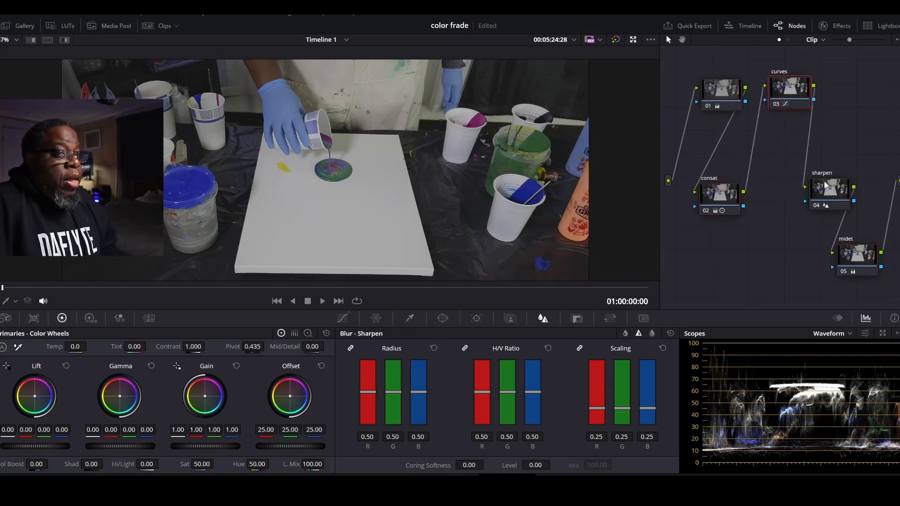
drag(825, 185, 803, 192)
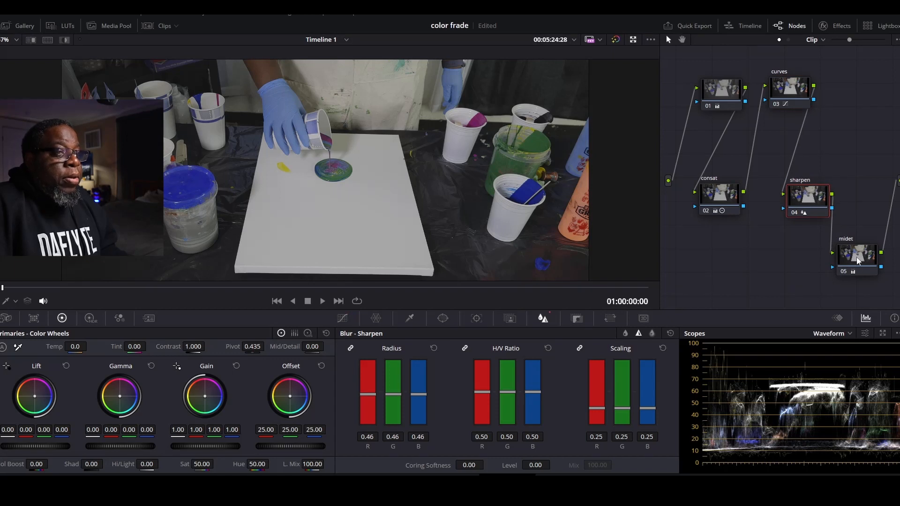
drag(856, 257, 864, 88)
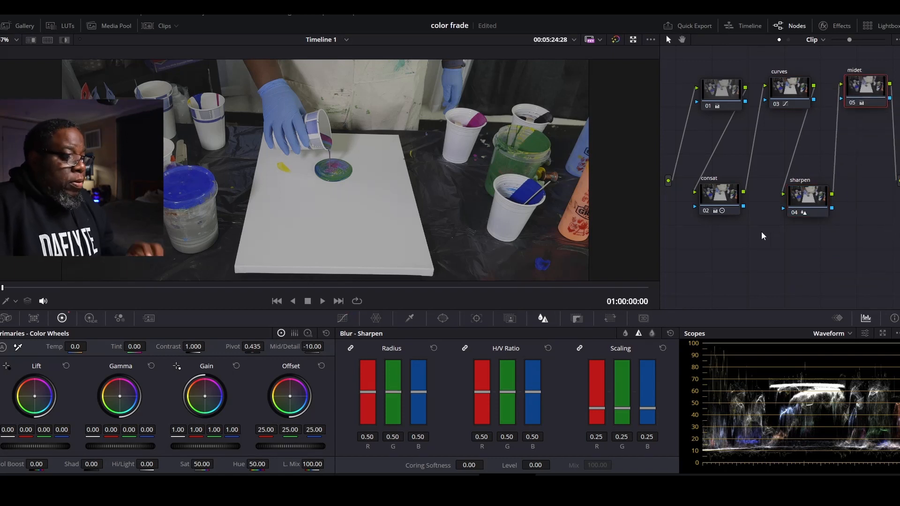
On node 01, lower the overall gamma to -0.01 and reduce the exposure of the HDR Shadow wheel.
click(720, 90)
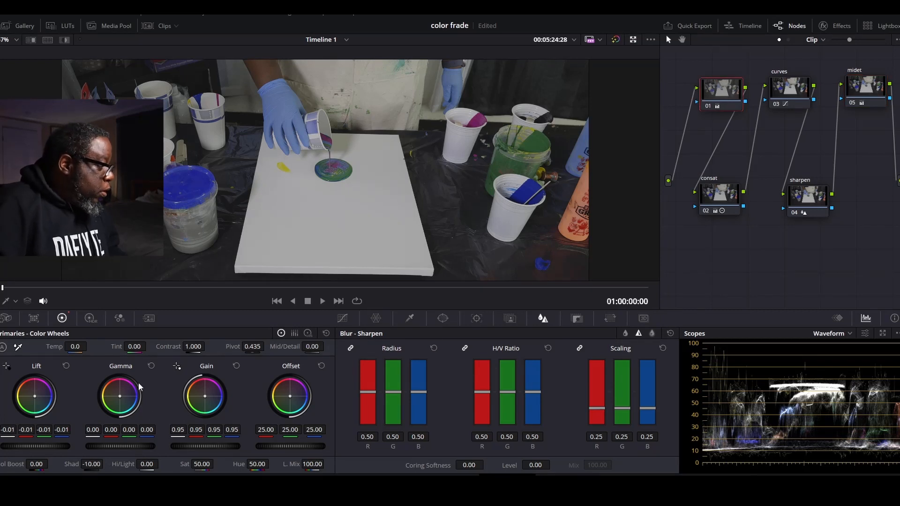
drag(135, 445, 132, 444)
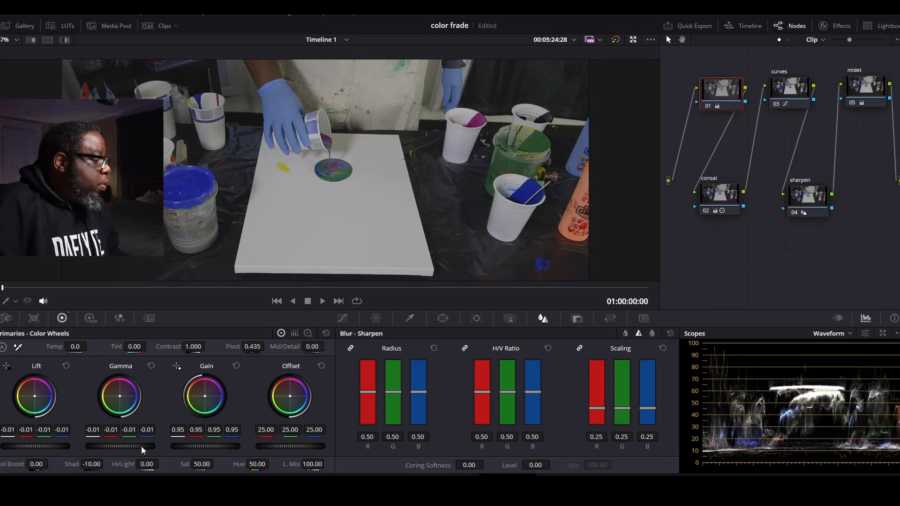
click(90, 318)
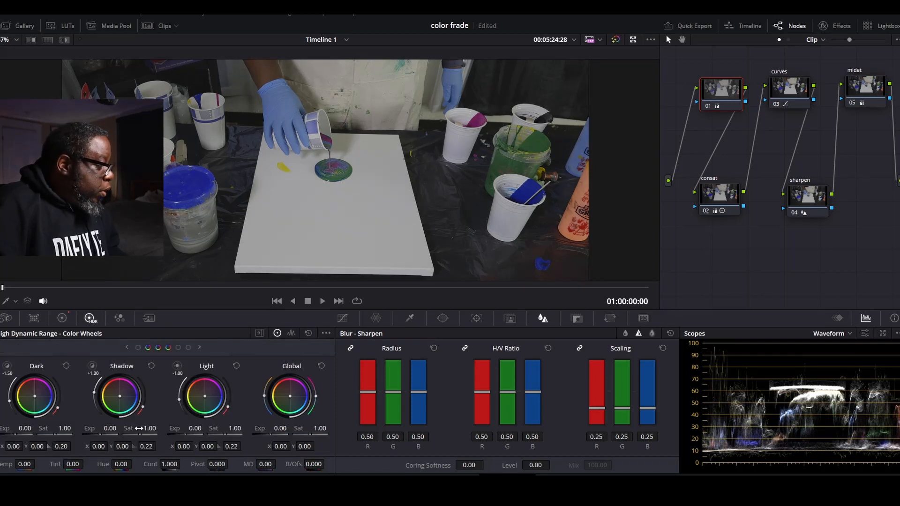
drag(111, 428, 105, 427)
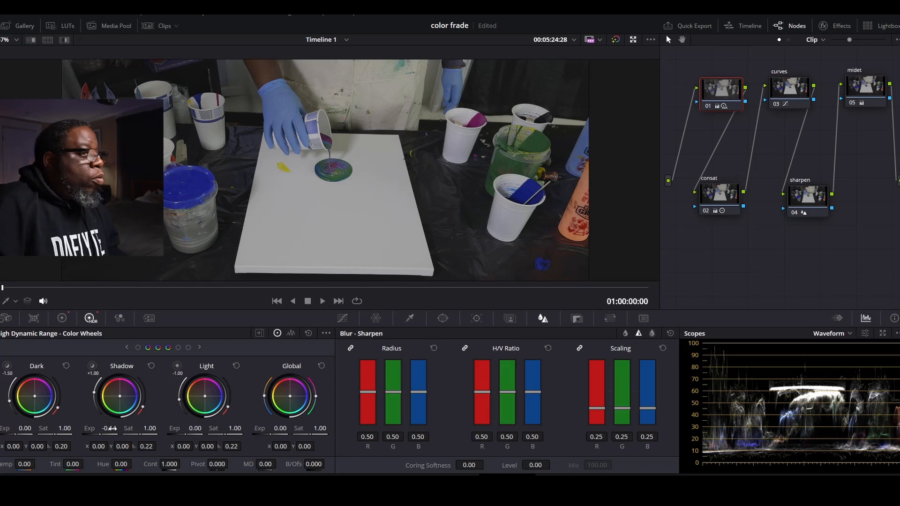
Space out the midet, sharpen and consat nodes more evenly within the two-row node graph.
drag(866, 93, 882, 105)
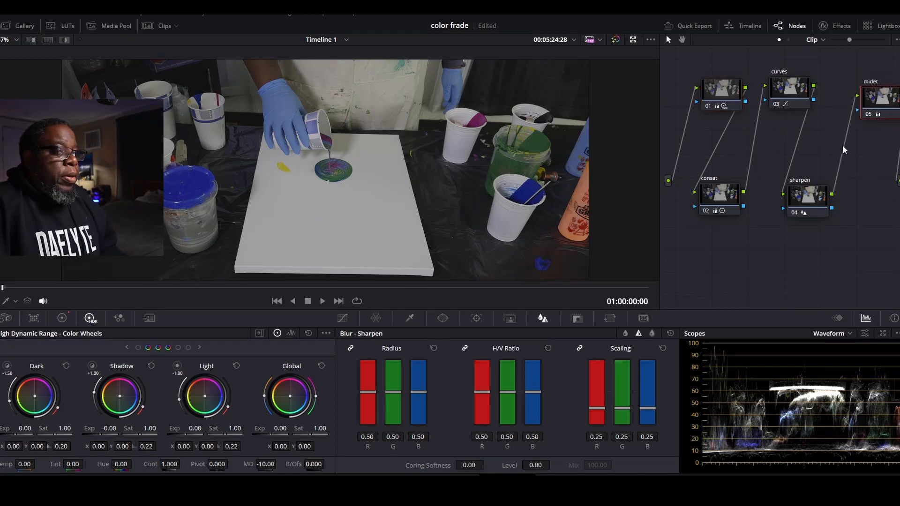
drag(813, 199, 826, 201)
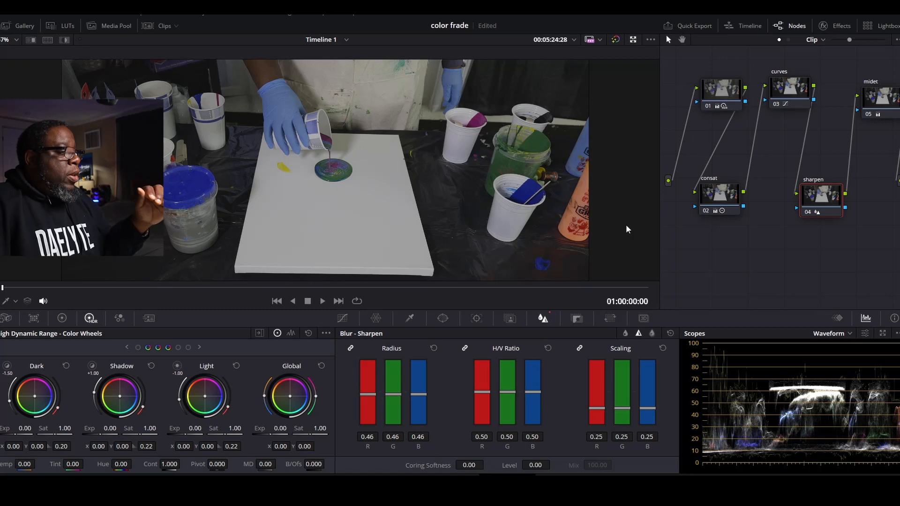
drag(724, 199, 742, 199)
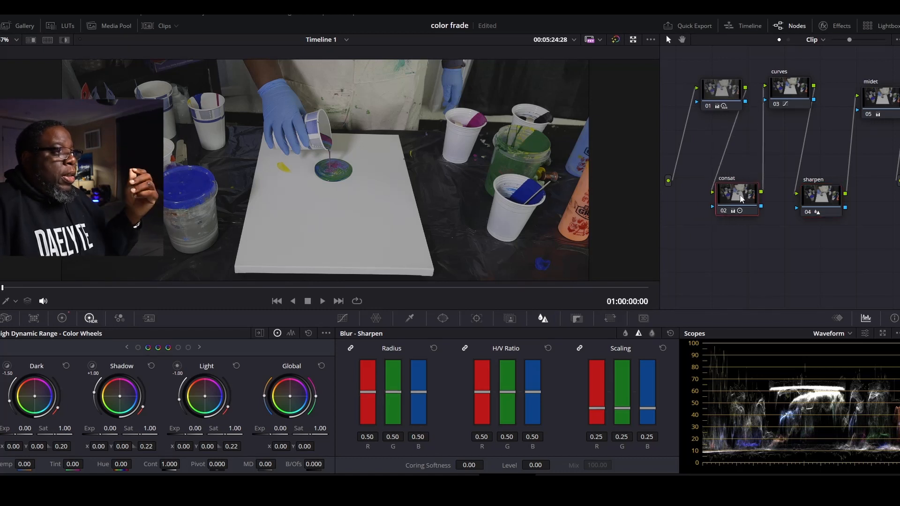
Bypass all grades to compare the original image, and re-enable the color grade.
click(616, 40)
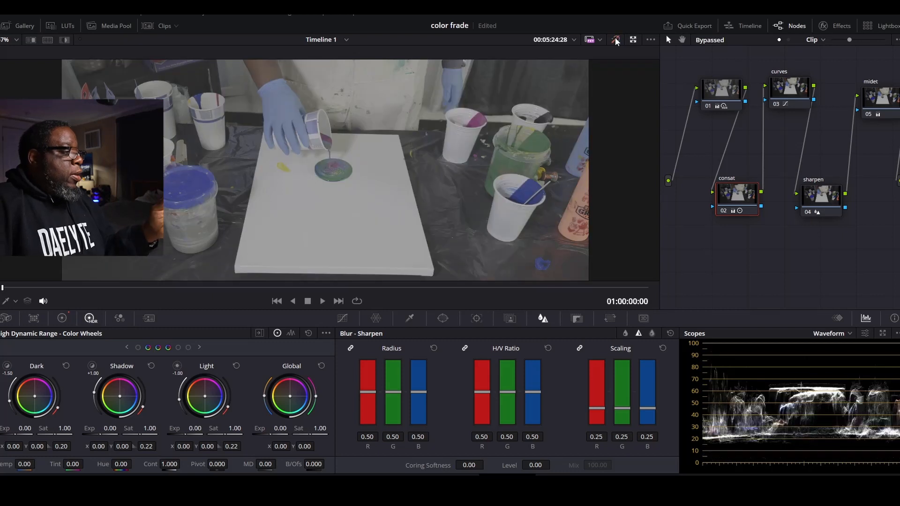
click(616, 40)
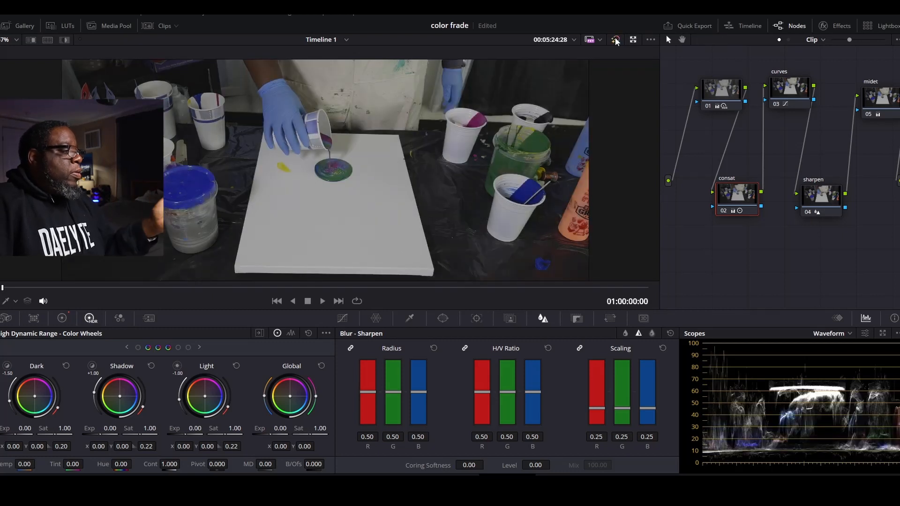